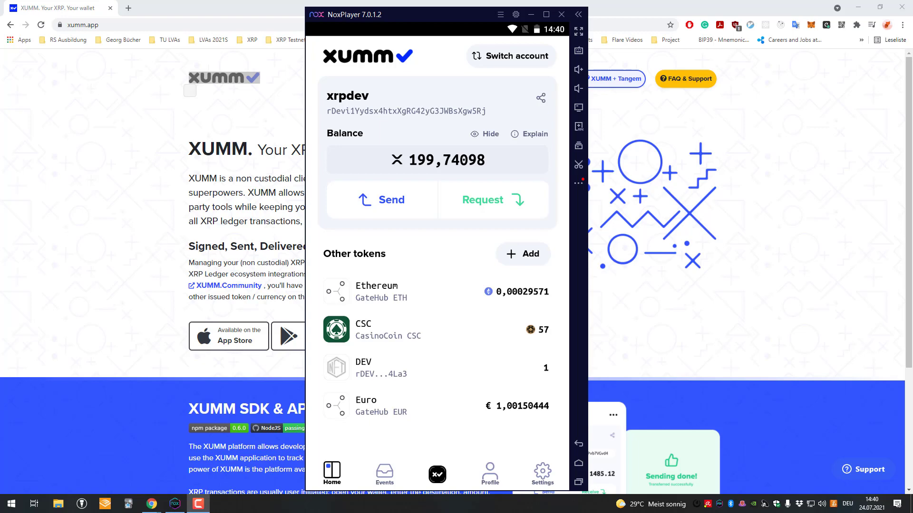
- From XUMM's quick actions sheet, open the full xApps list and launch Escrow creator
click(438, 474)
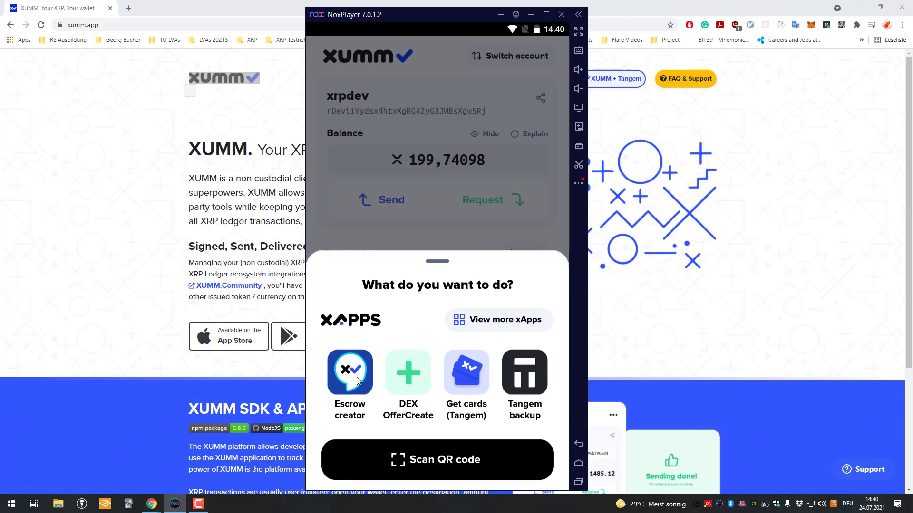
click(457, 216)
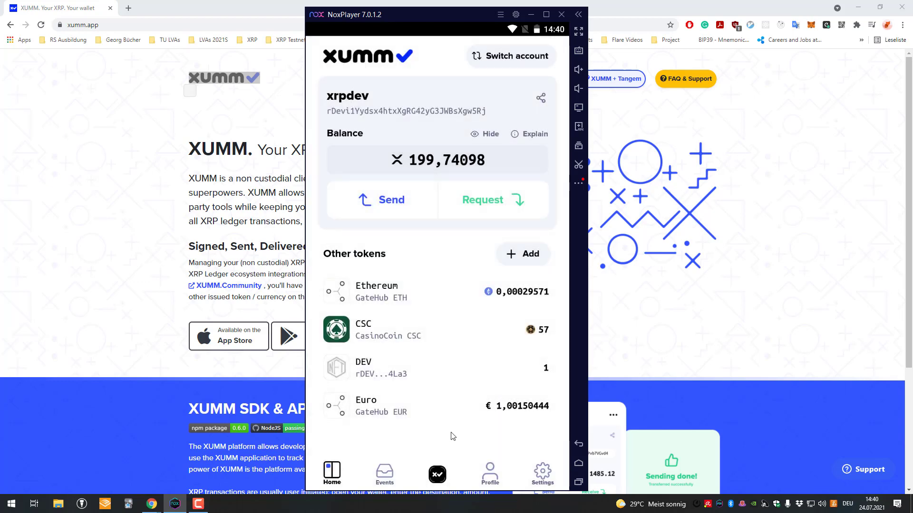
click(435, 476)
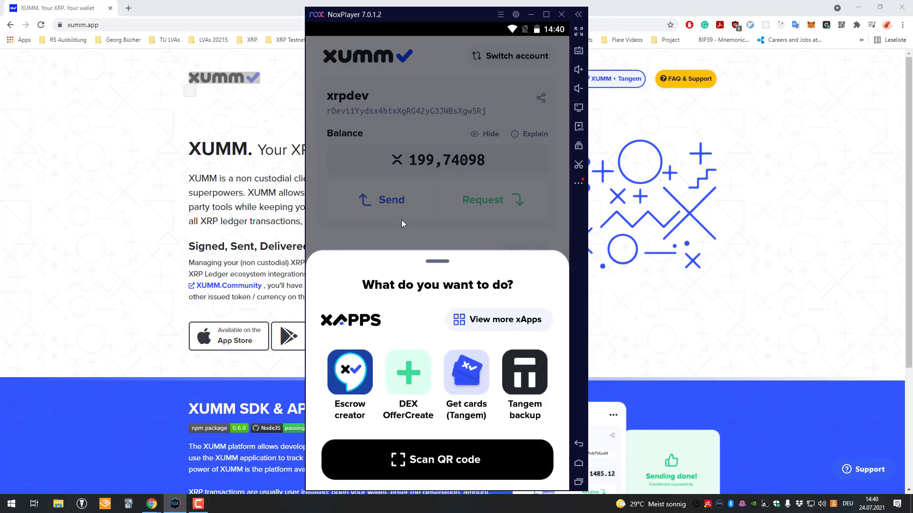
click(401, 224)
click(439, 475)
click(502, 325)
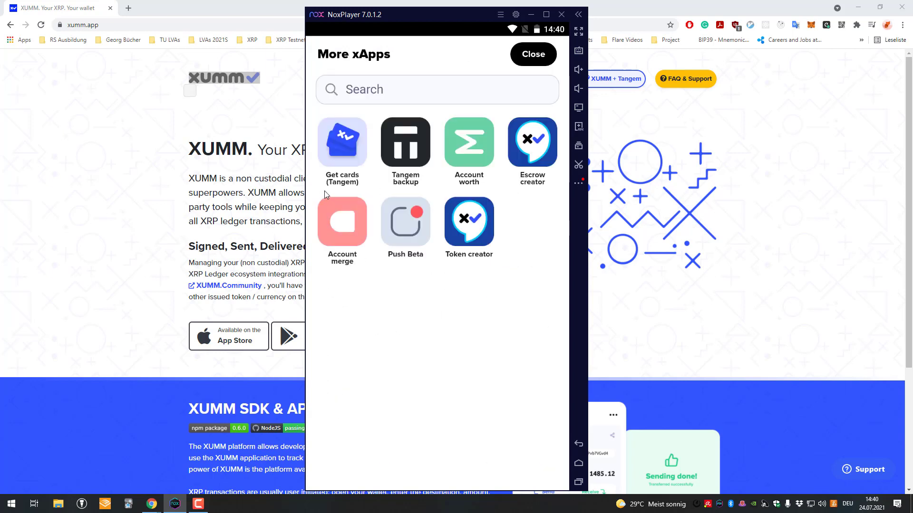
click(528, 143)
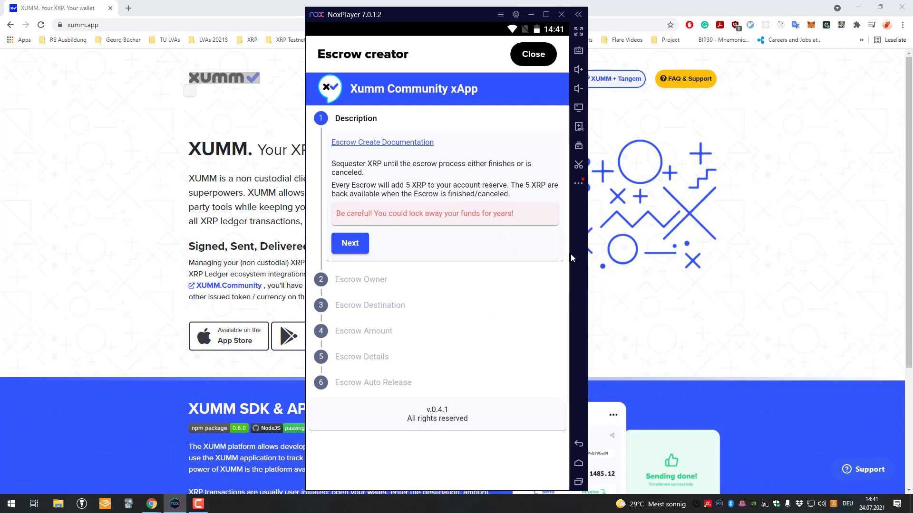
- Pass the description, keep the current account as owner, and select the destination address field
click(365, 244)
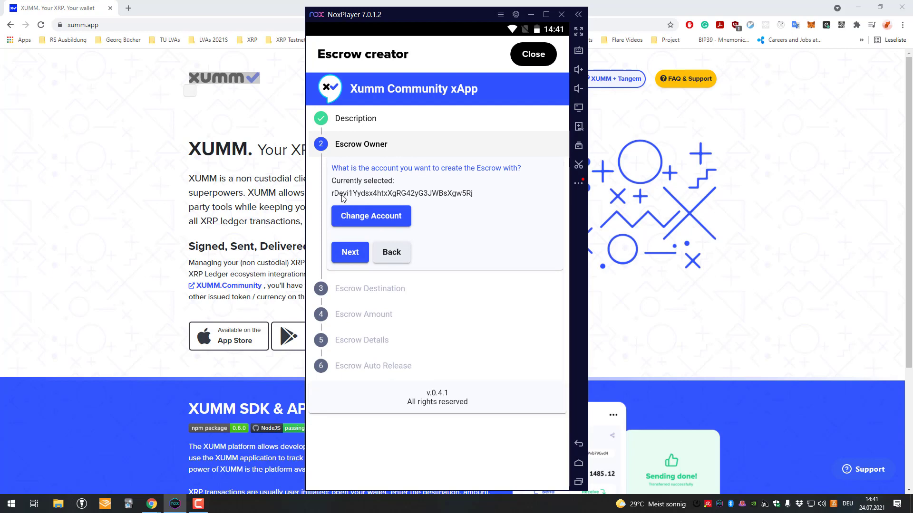
click(349, 247)
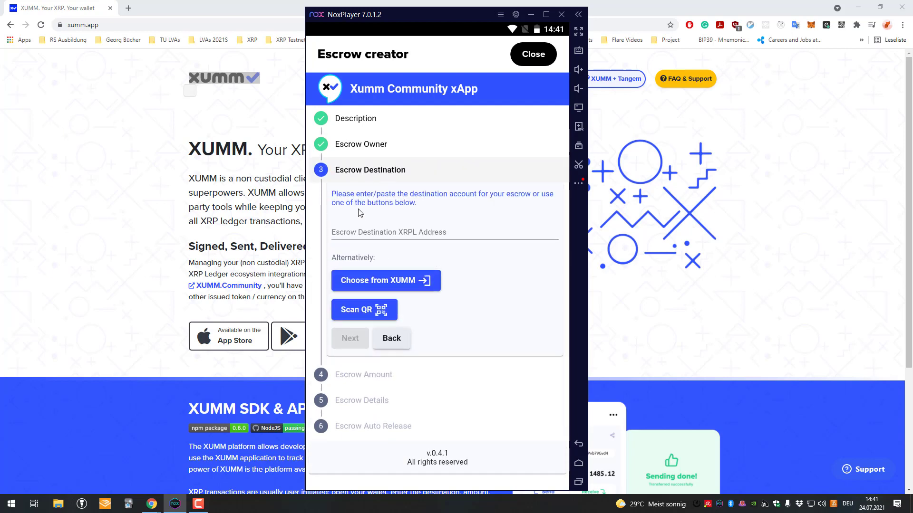
click(411, 240)
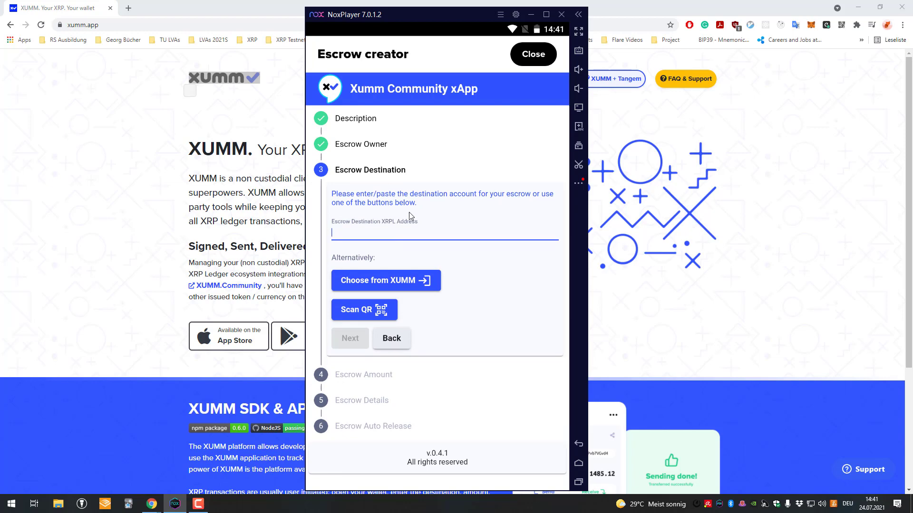
- Share the wallet's own account address from XUMM as the escrow destination
click(400, 278)
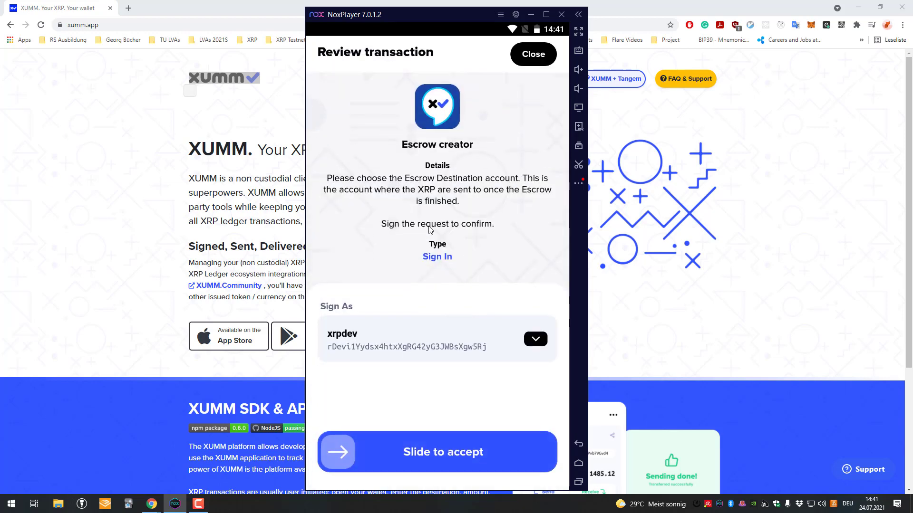
drag(340, 451, 539, 452)
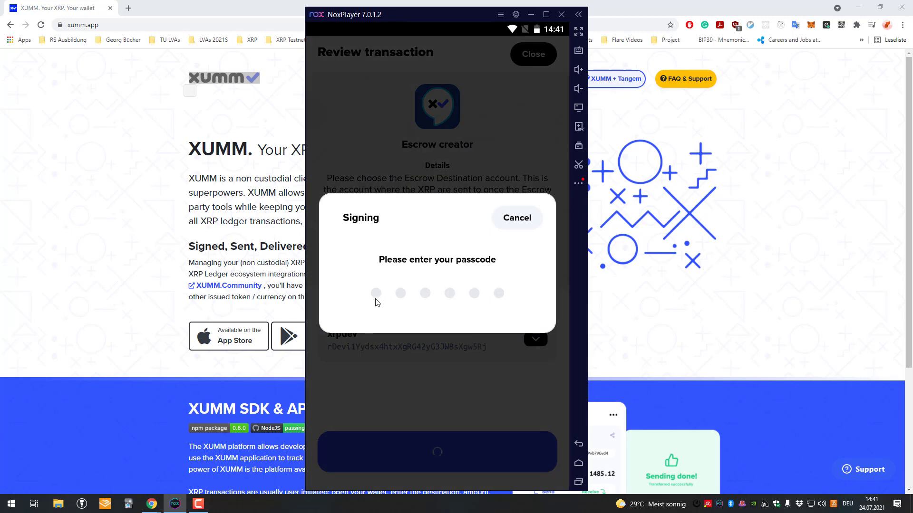
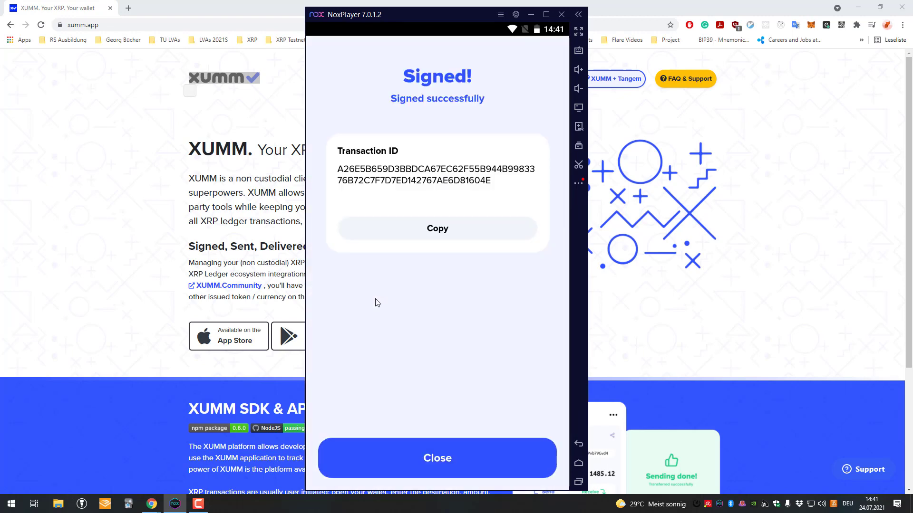
click(437, 447)
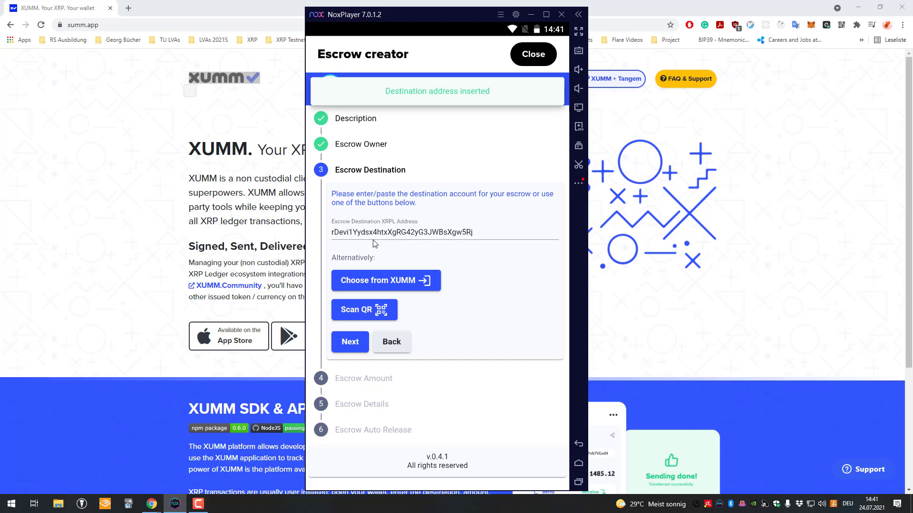
- Confirm the filled destination address and enter 50 XRP as the escrow amount
click(419, 237)
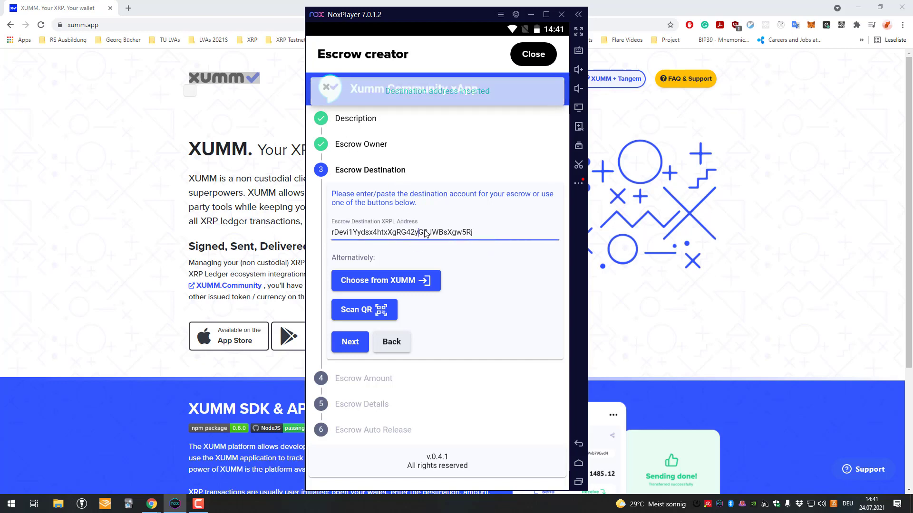
double_click(450, 233)
click(492, 240)
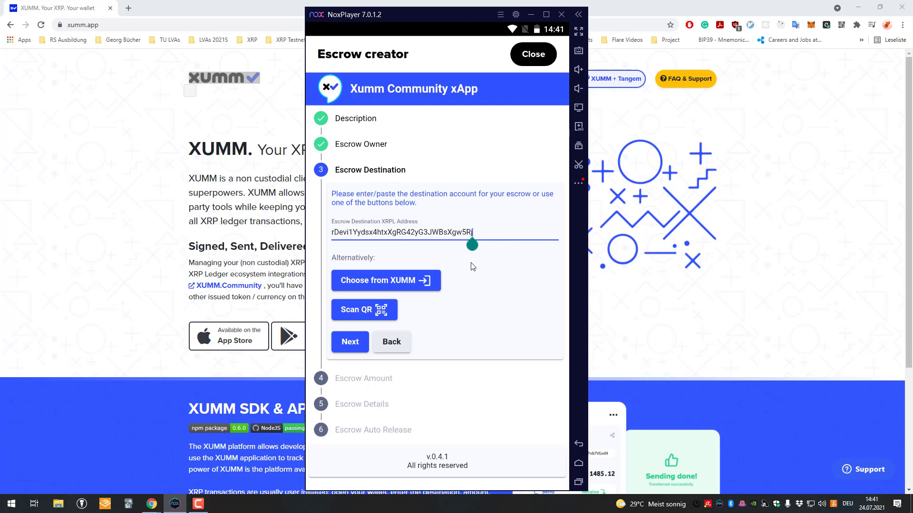
click(355, 345)
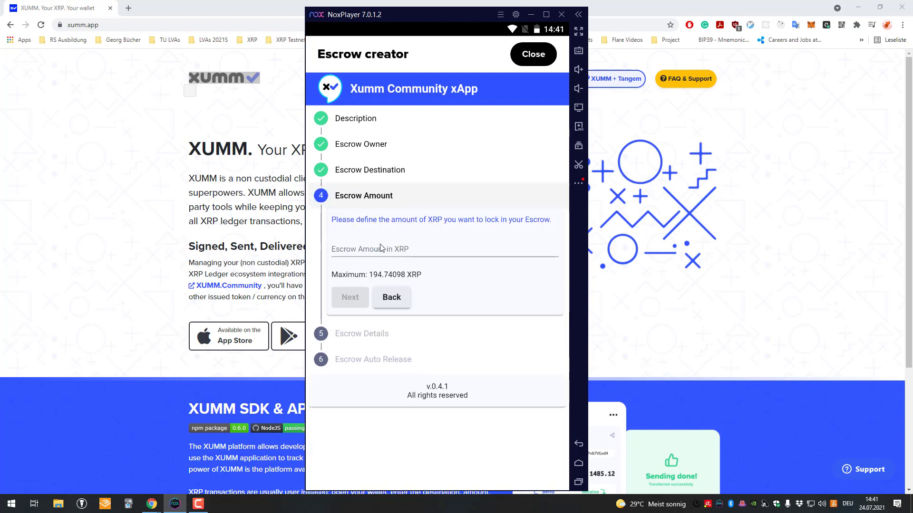
click(417, 255)
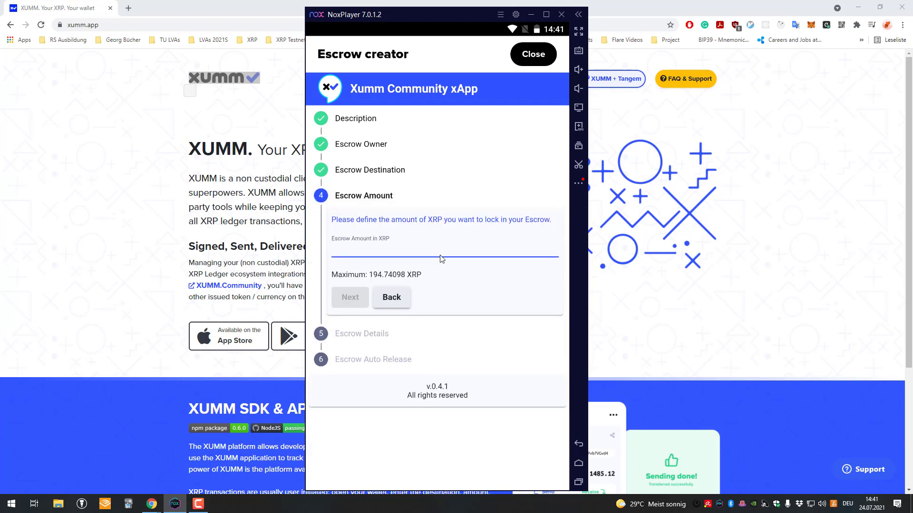
text(50)
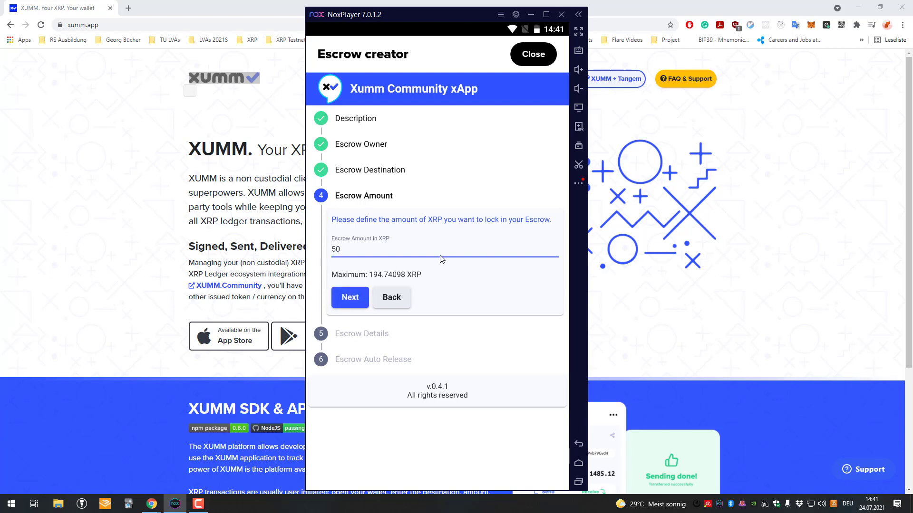
- Confirm the amount and pick 18 March 2025 as the Finish After date
click(341, 294)
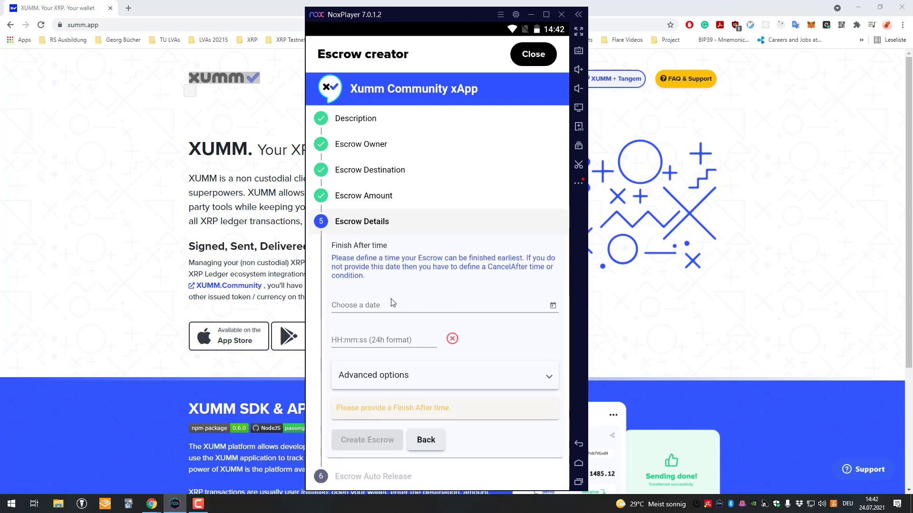
click(384, 308)
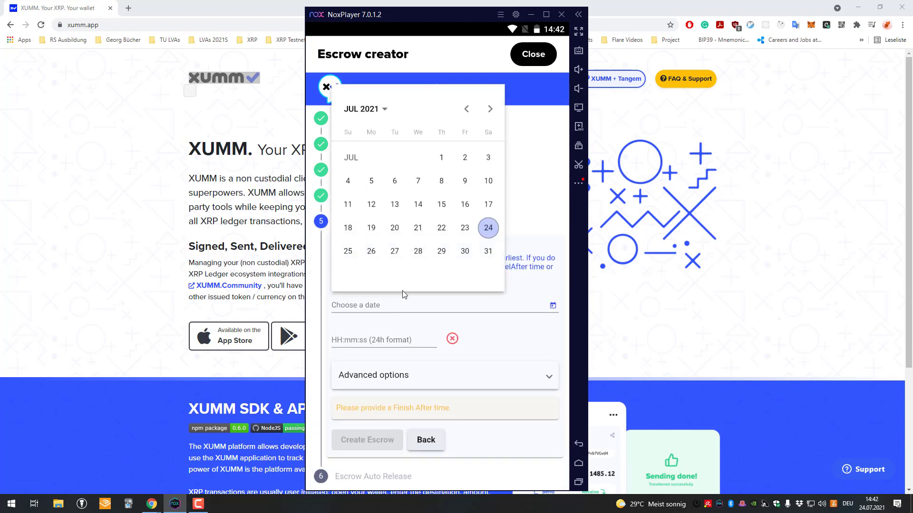
click(361, 113)
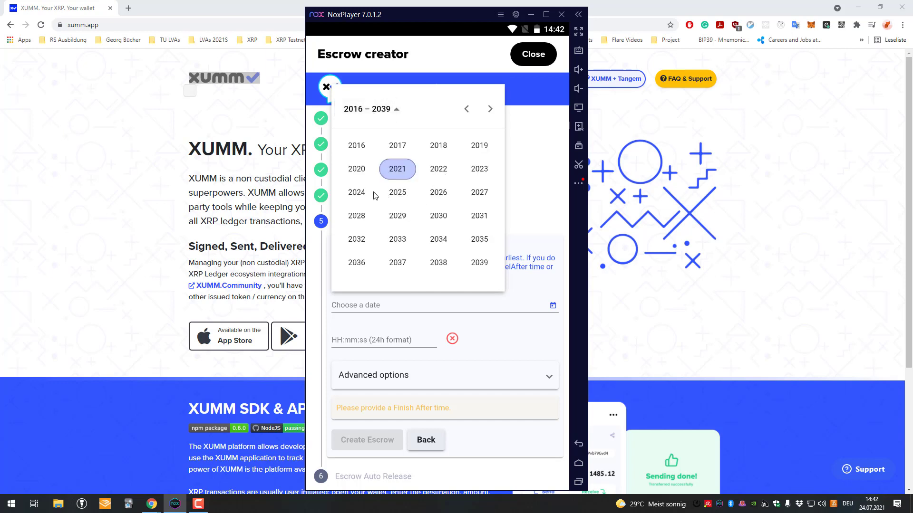
click(397, 193)
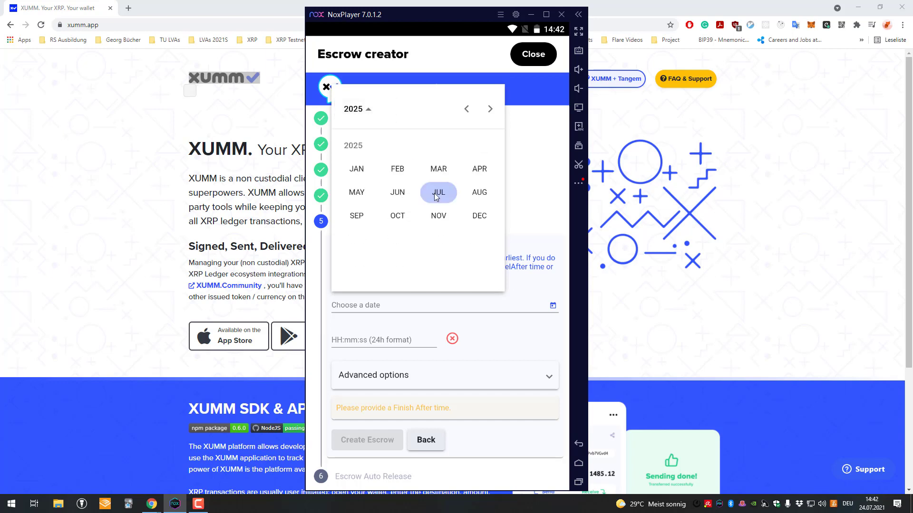
click(437, 171)
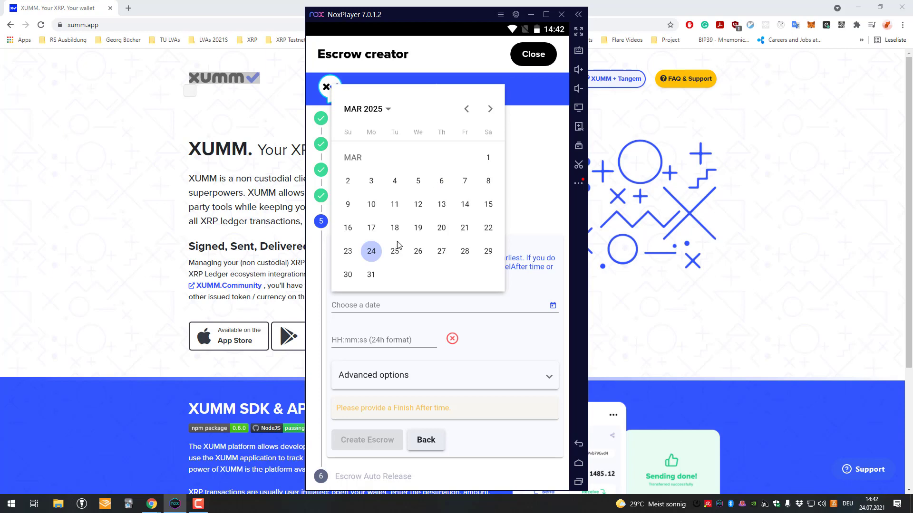
click(397, 228)
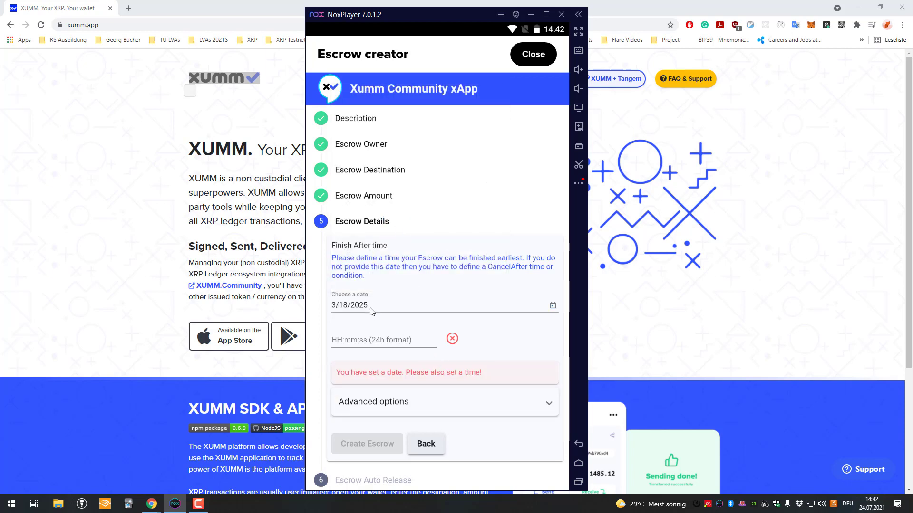
- Set the finish time to 08:00:00 and leave Cancel After empty
click(391, 340)
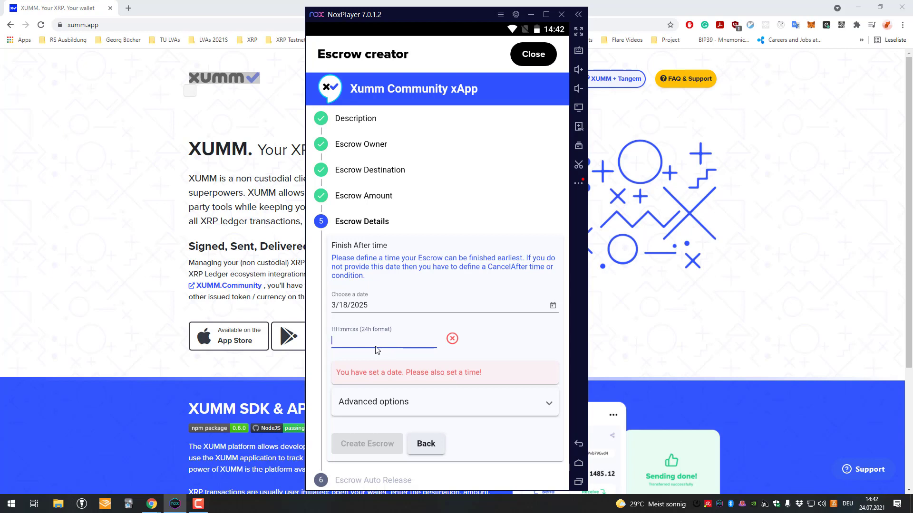
text(08:00:0)
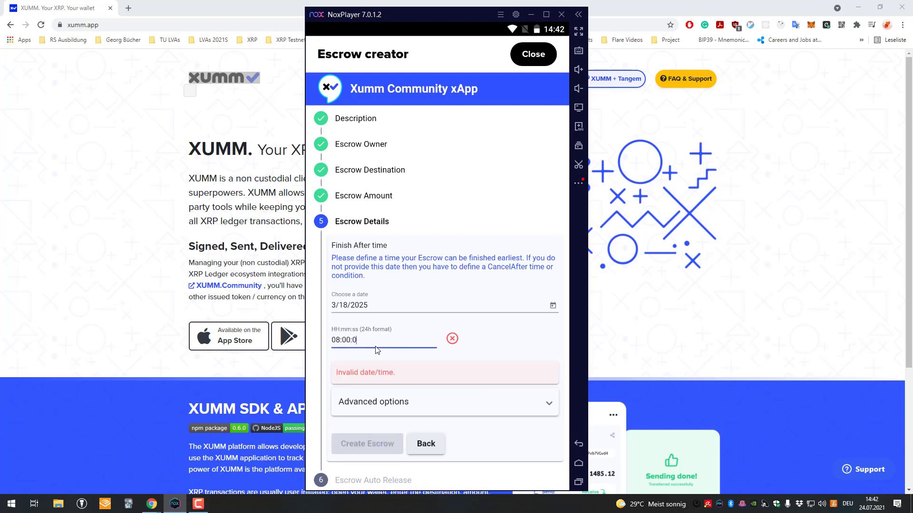
text(0)
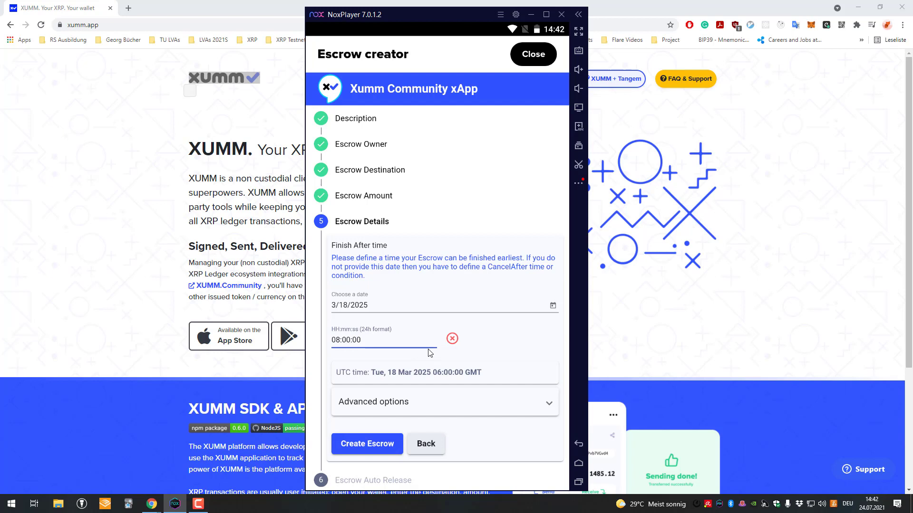
scroll(406, 335, down, 2)
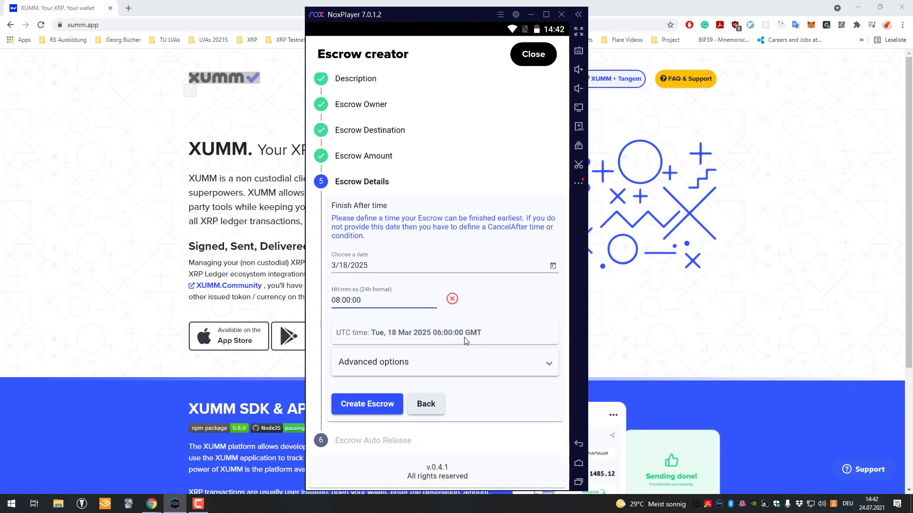
click(491, 362)
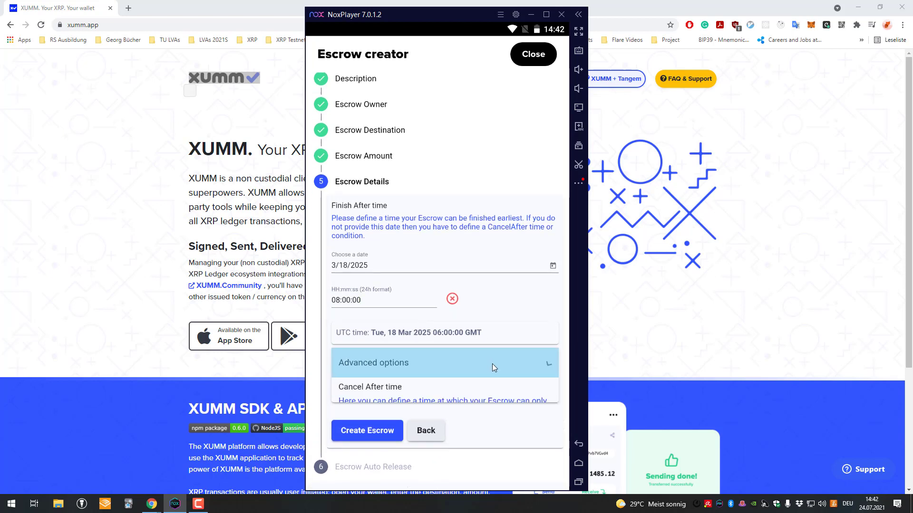
scroll(518, 362, down, 2)
scroll(517, 362, down, 2)
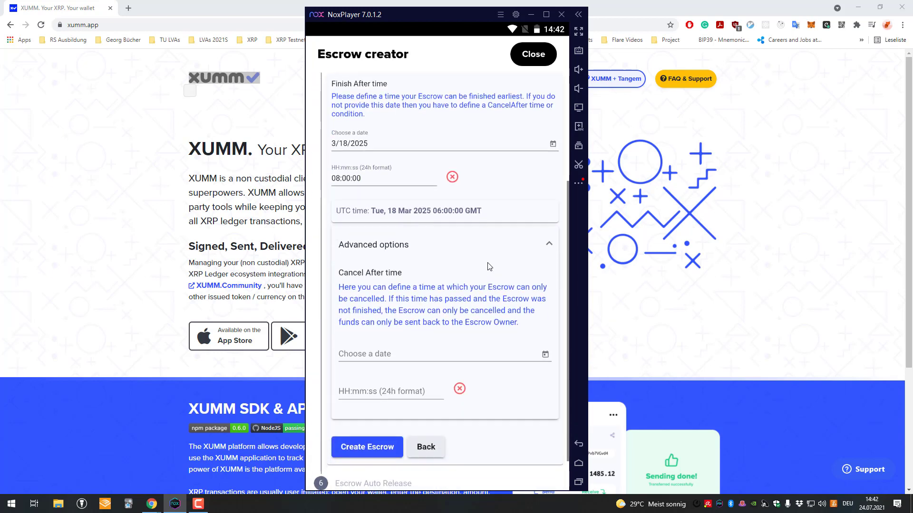
click(458, 250)
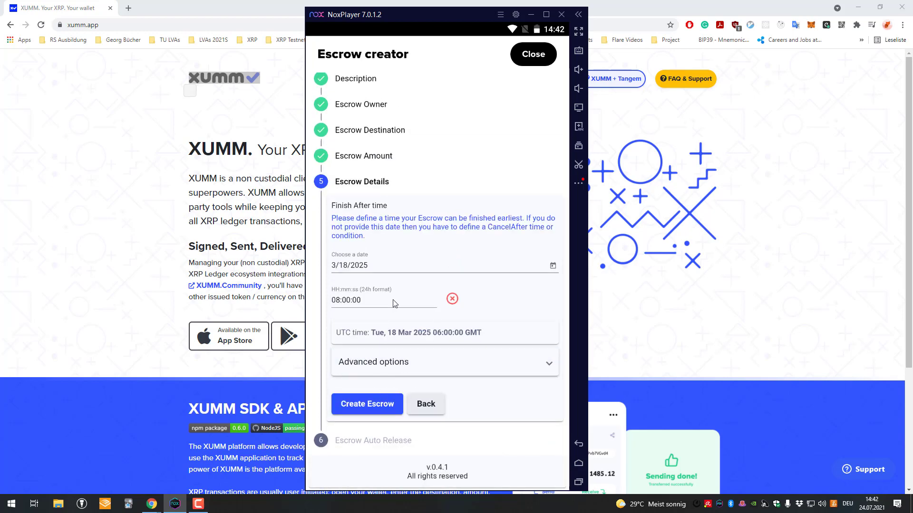
scroll(382, 257, up, 1)
scroll(379, 280, down, 1)
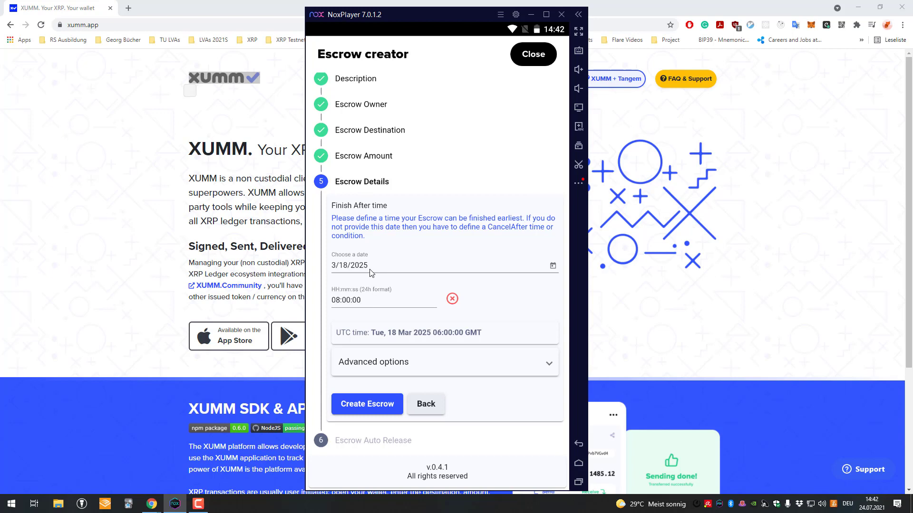
- Submit the escrow for review and slide to accept the 50 XRP escrow transaction
click(385, 404)
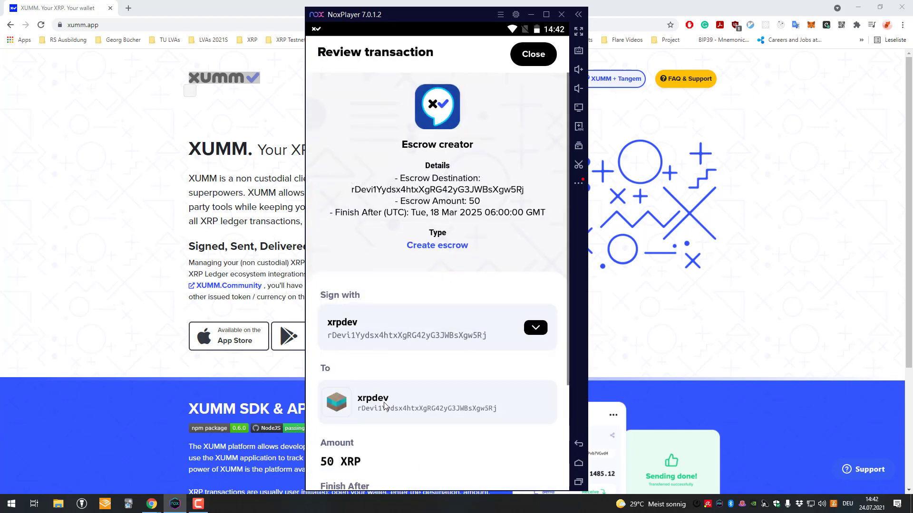
scroll(399, 284, down, 3)
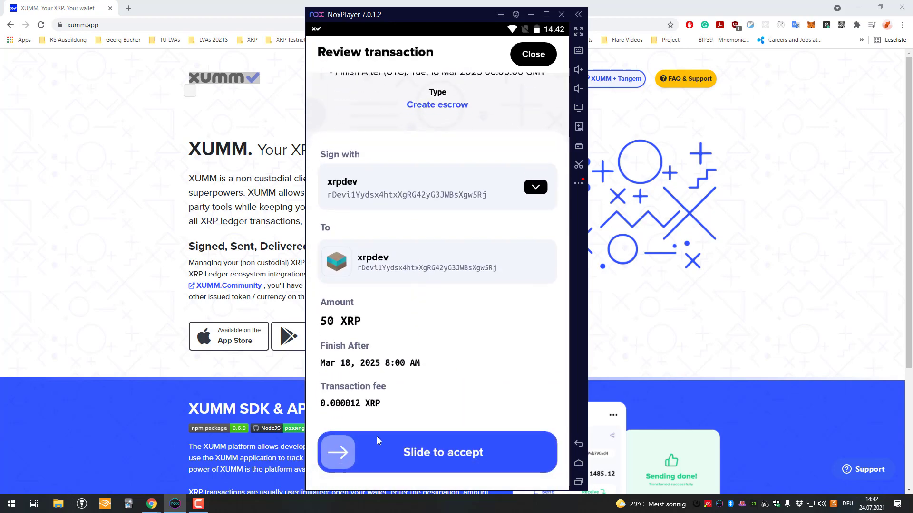
scroll(377, 436, up, 1)
scroll(377, 428, up, 2)
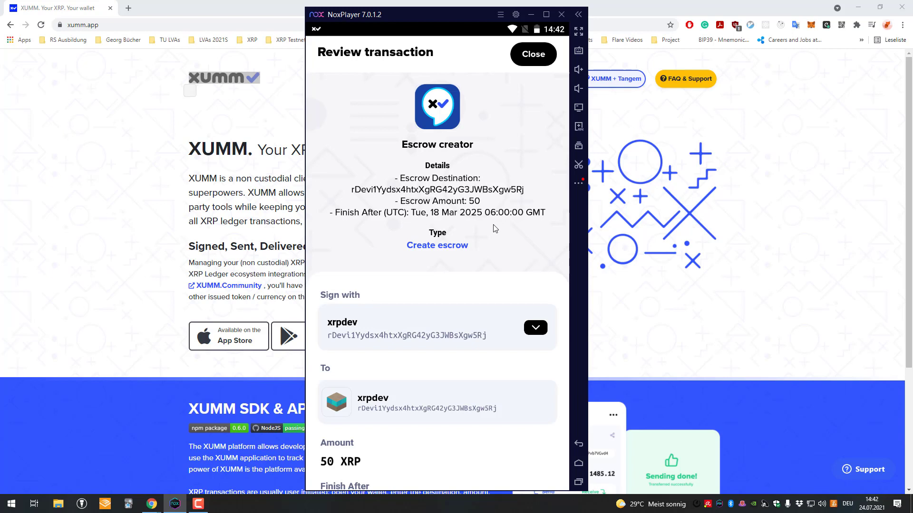
scroll(484, 235, down, 1)
scroll(475, 271, down, 2)
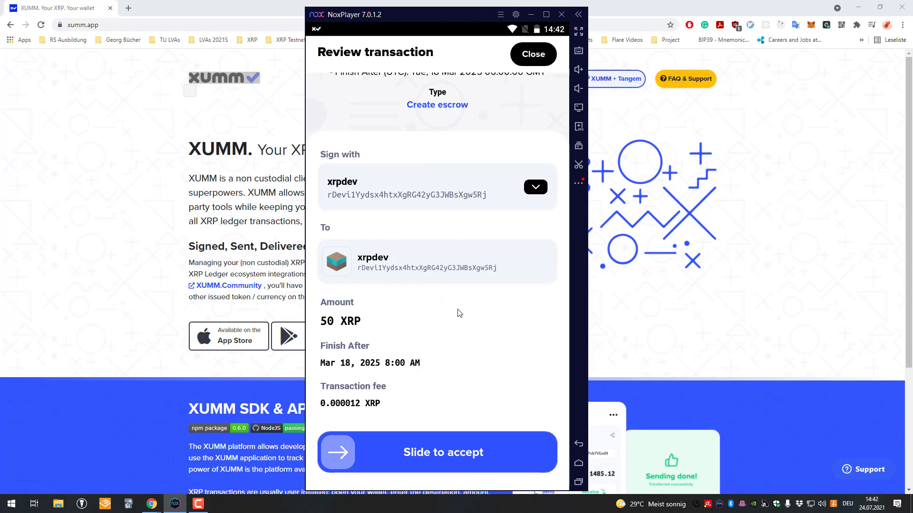
scroll(503, 286, up, 2)
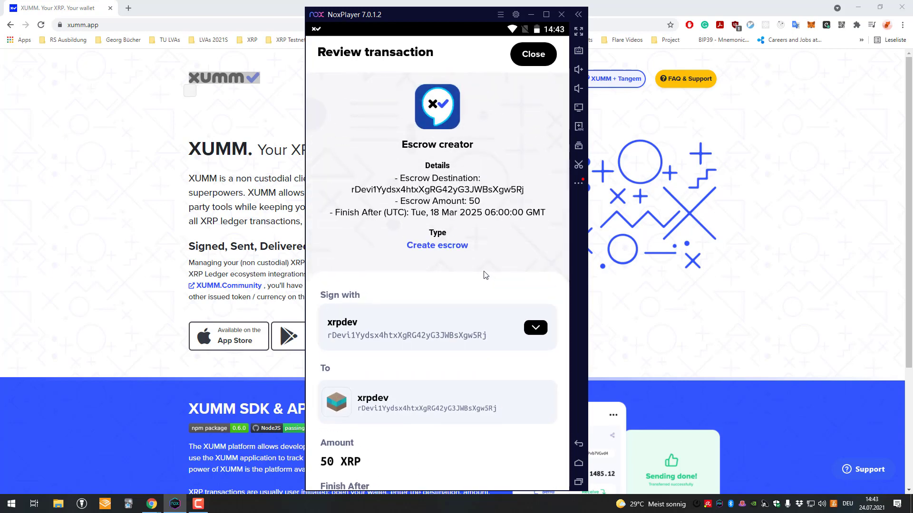
scroll(485, 276, down, 2)
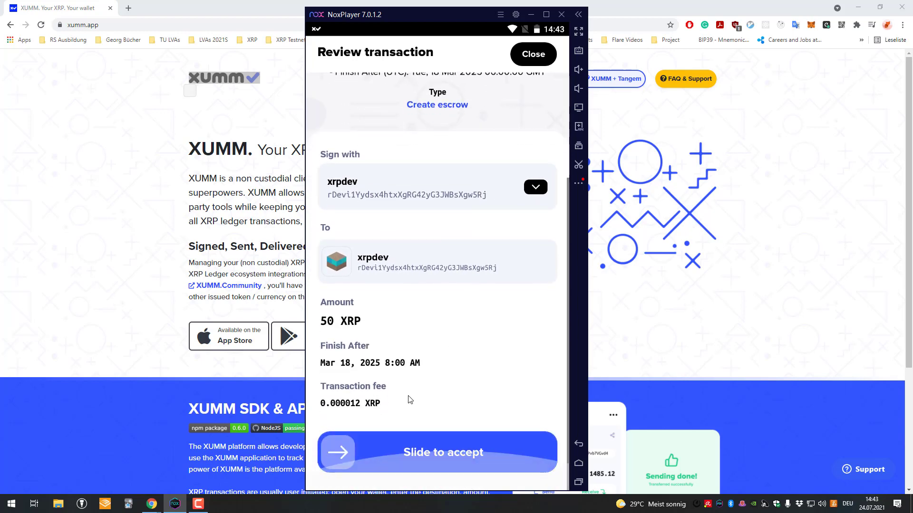
drag(342, 453, 534, 451)
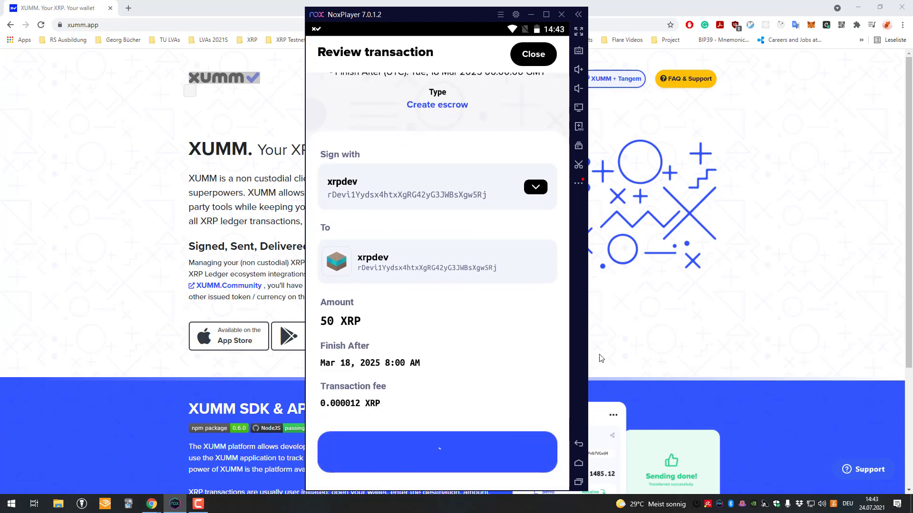
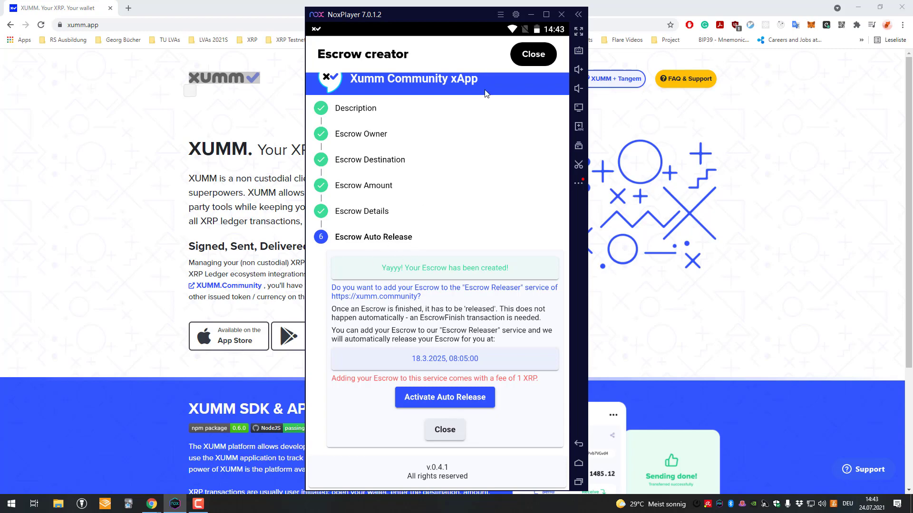
- Close the escrow creator and open the Create escrow -50 XRP entry in Events
click(534, 55)
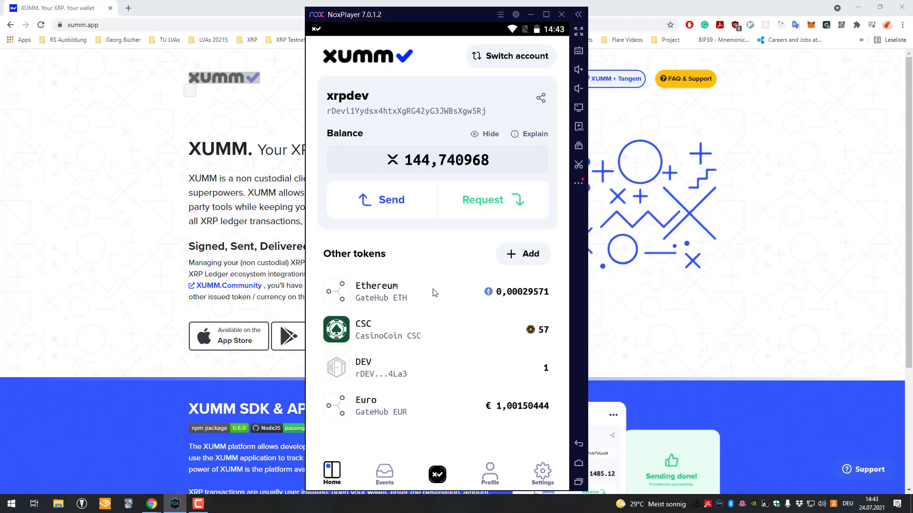
click(386, 477)
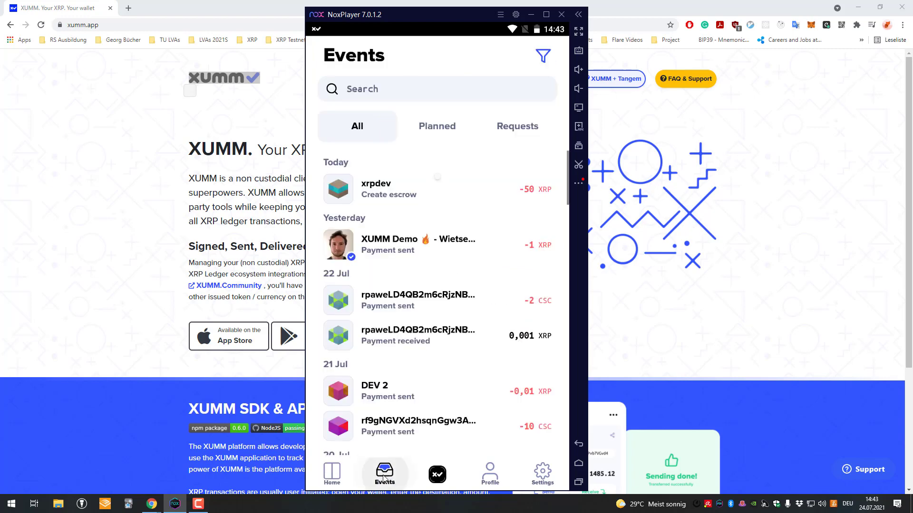
click(413, 198)
scroll(410, 227, down, 5)
scroll(433, 255, up, 2)
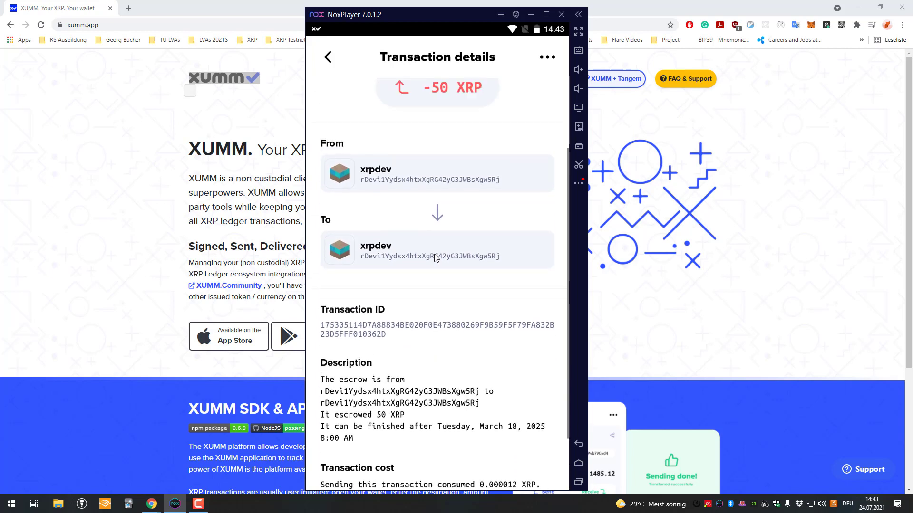
scroll(434, 254, up, 3)
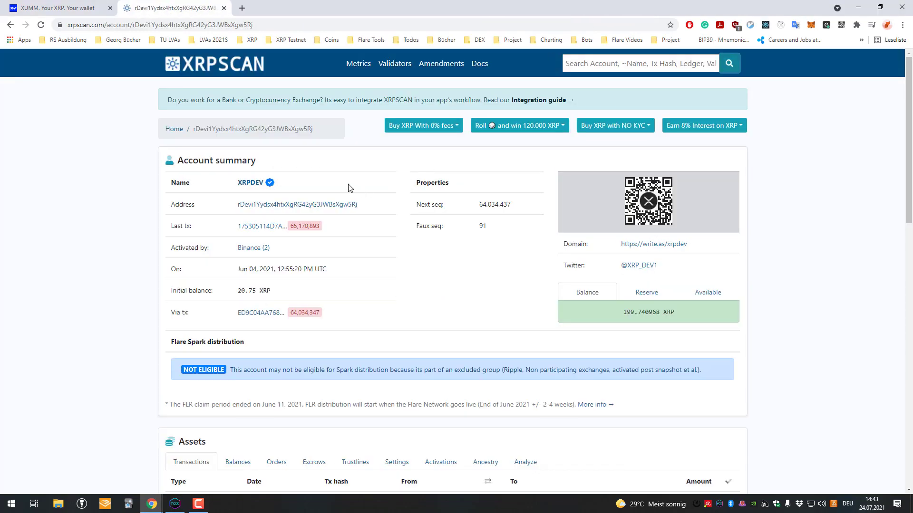
scroll(282, 209, down, 2)
scroll(281, 209, down, 1)
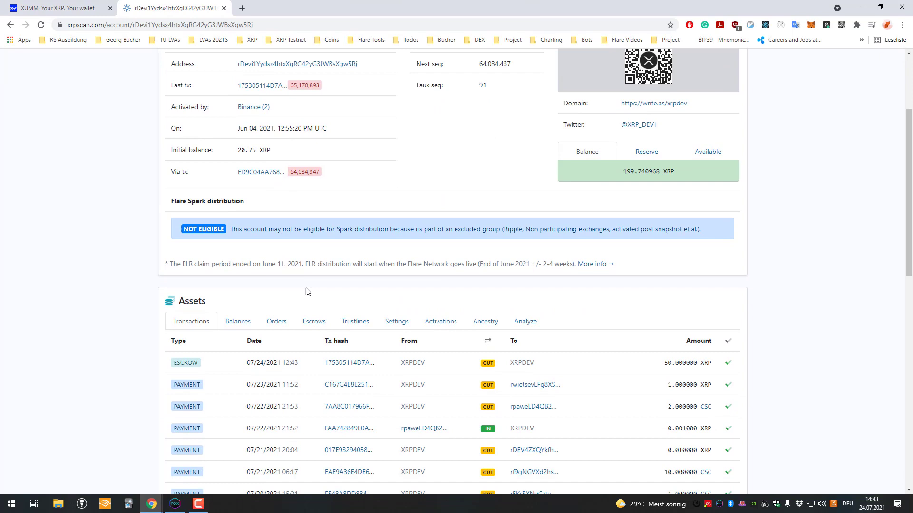
scroll(306, 292, down, 1)
scroll(295, 271, down, 1)
- Open XRPScan's Escrows tab and check the 50 XRP escrow amount
click(312, 224)
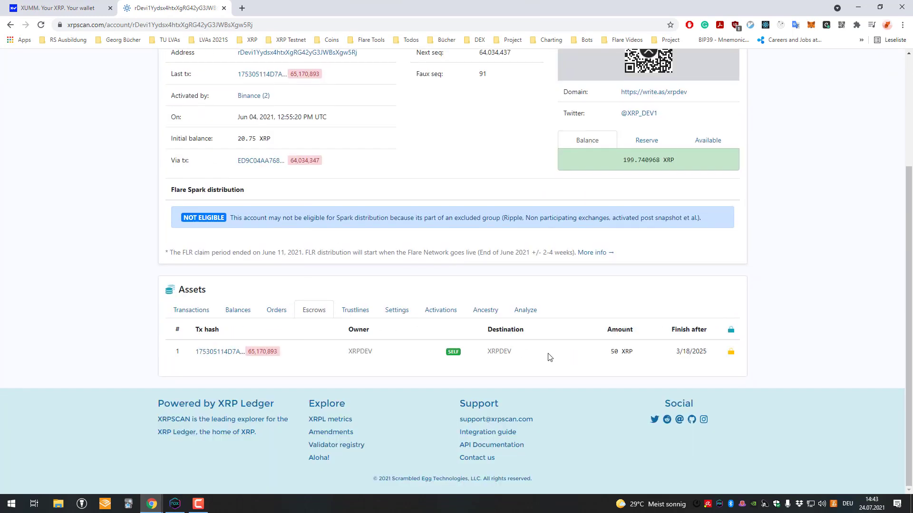
drag(612, 353, 702, 353)
click(731, 356)
- Check the 3/18/2025 finish date, then return XUMM to its events list
click(686, 353)
double_click(701, 353)
click(306, 351)
click(175, 504)
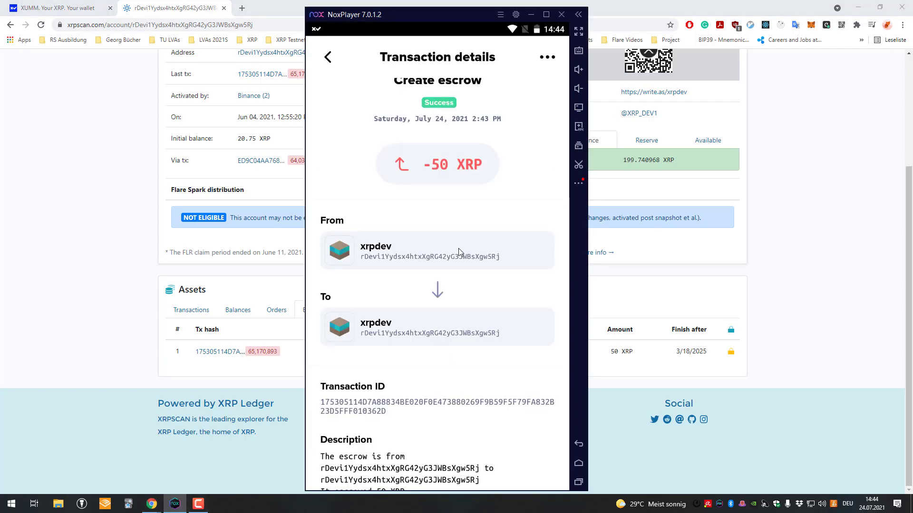
key(Escape)
scroll(428, 182, down, 1)
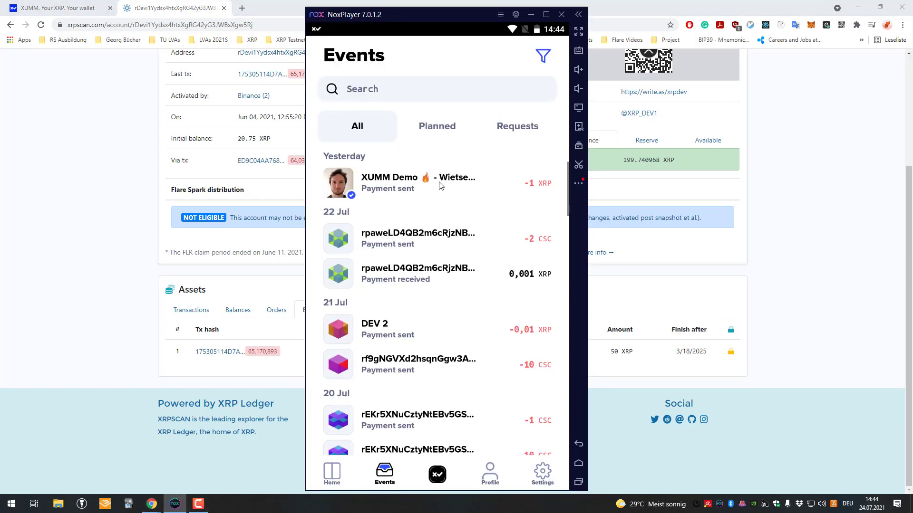
scroll(438, 189, up, 1)
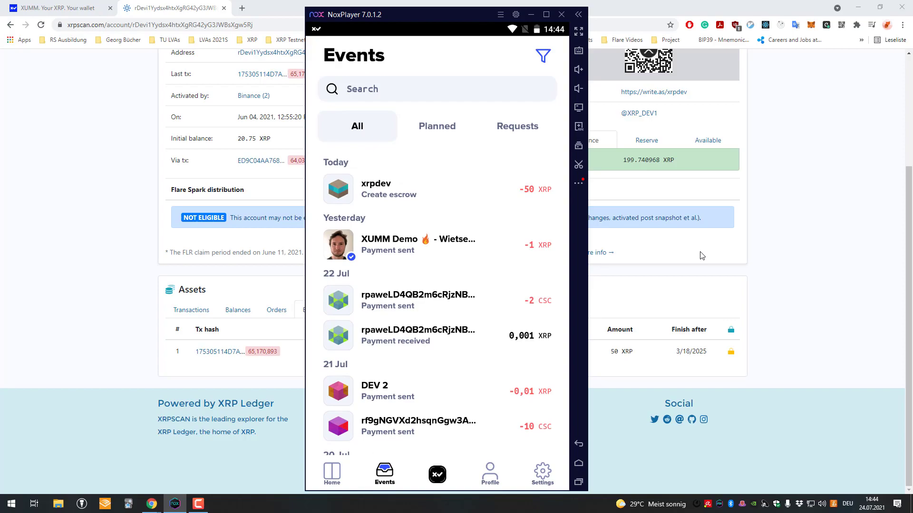